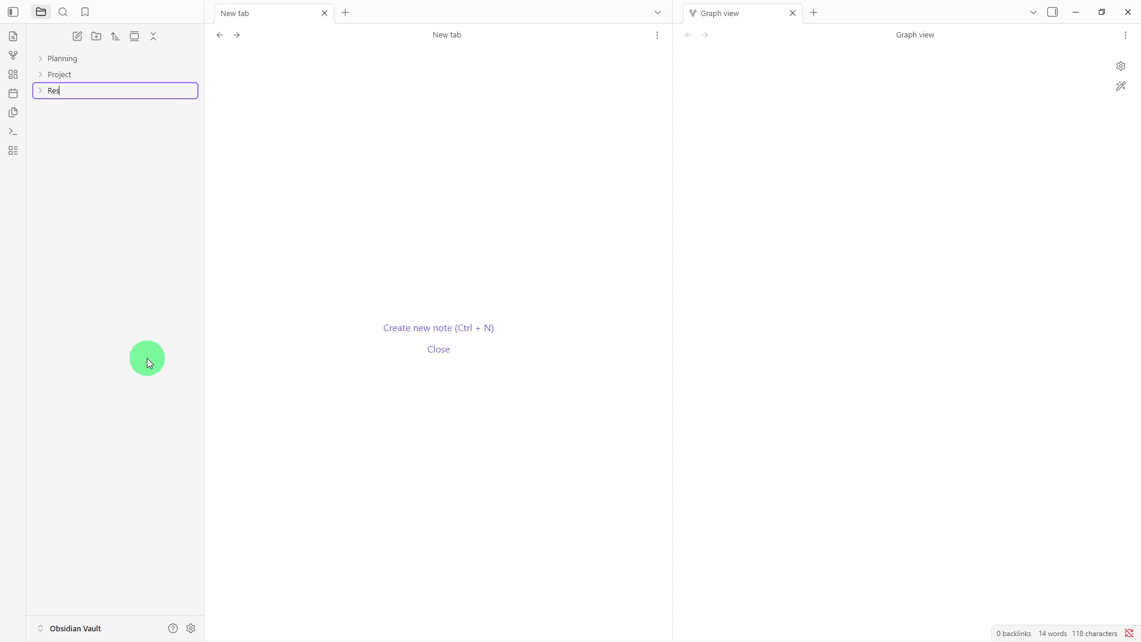
# Finish naming the new folder Resources
pyautogui.write('ou')
pyautogui.write('rce')
pyautogui.write('s')
pyautogui.press('Return')
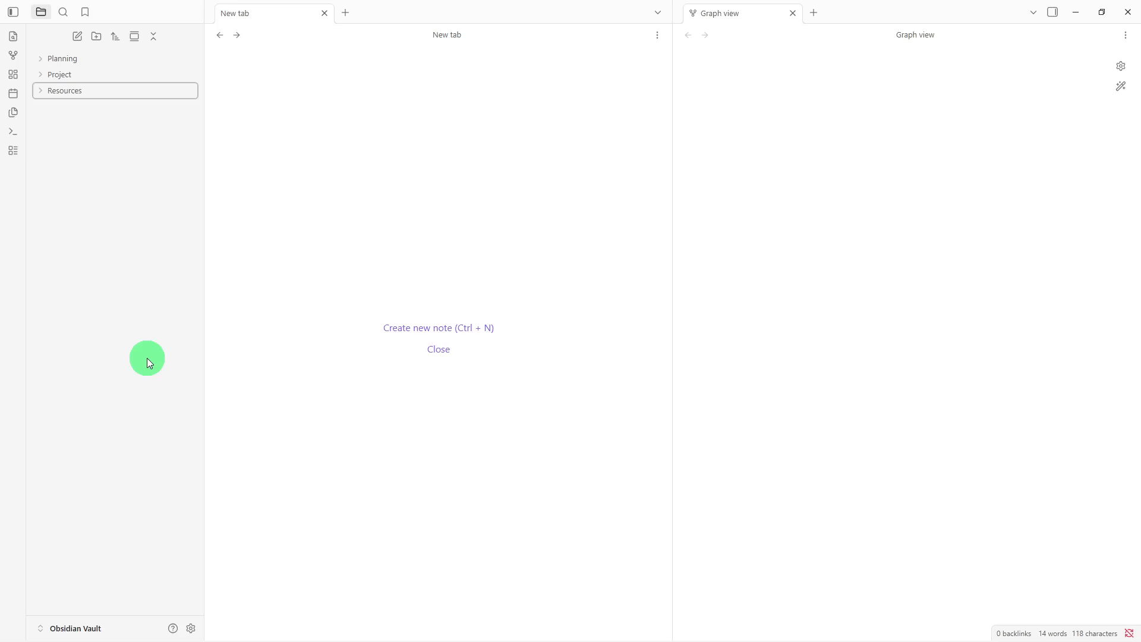
# Create a Startup Planner note with sections Startup Overview (Business Name, Mission, Vision), Business Goals, Current Priorities, Product Ideas, Next Milestones and Related Projects
pyautogui.rightClick(148, 360)
pyautogui.click(166, 373)
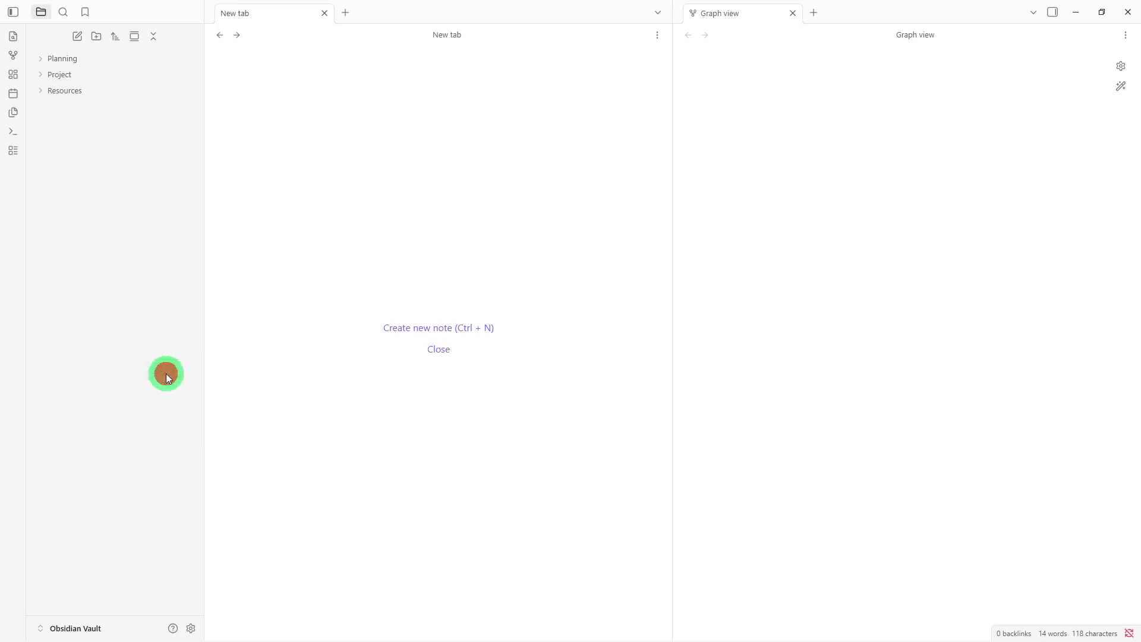
pyautogui.press('BackSpace')
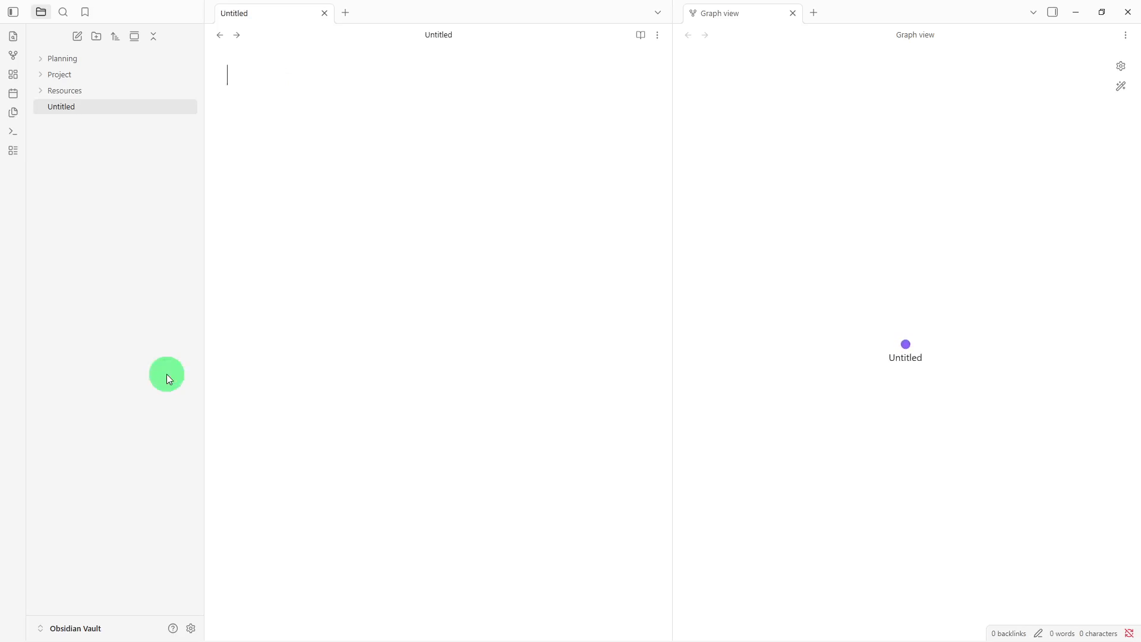
pyautogui.write('Startup P')
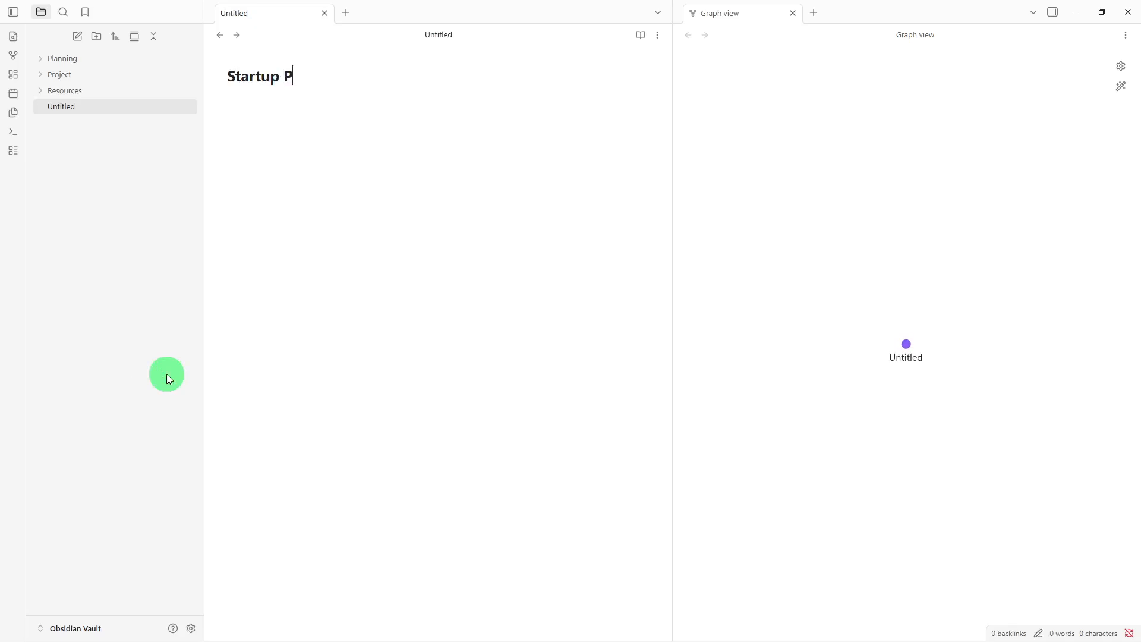
pyautogui.write('lanne')
pyautogui.write('r')
pyautogui.press('Return')
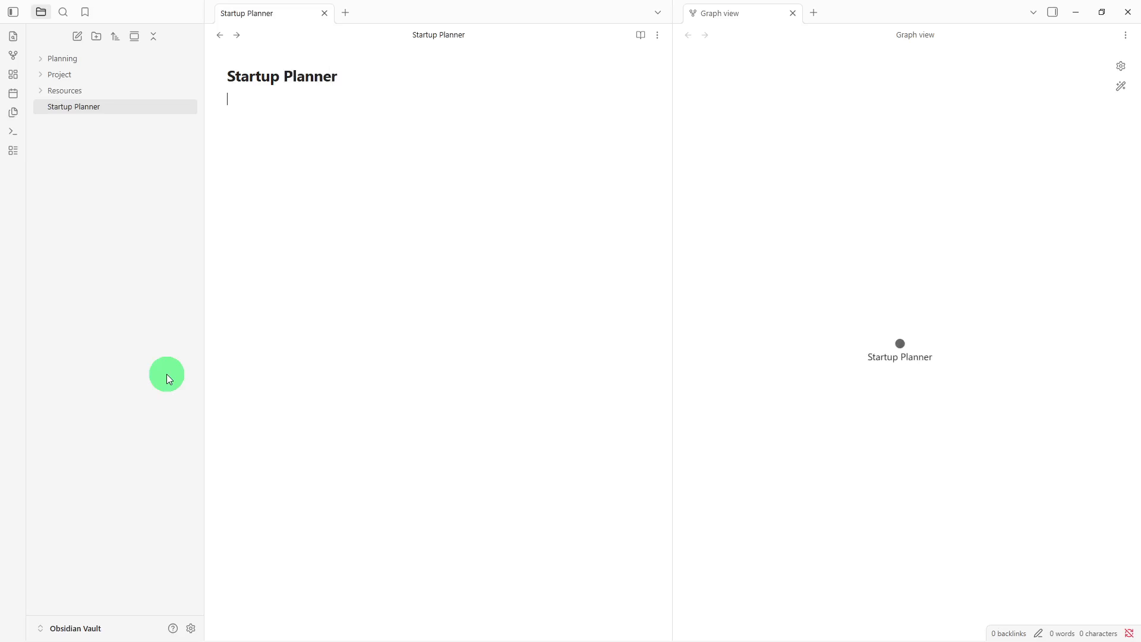
pyautogui.write('## Startup Overview  Business Name:  Mission:  Vision:  ## Business Goals  -  ## Current Priorities  -  ## Product Ideas  -  ## Next Milestones  -  ## Related Projects  -')
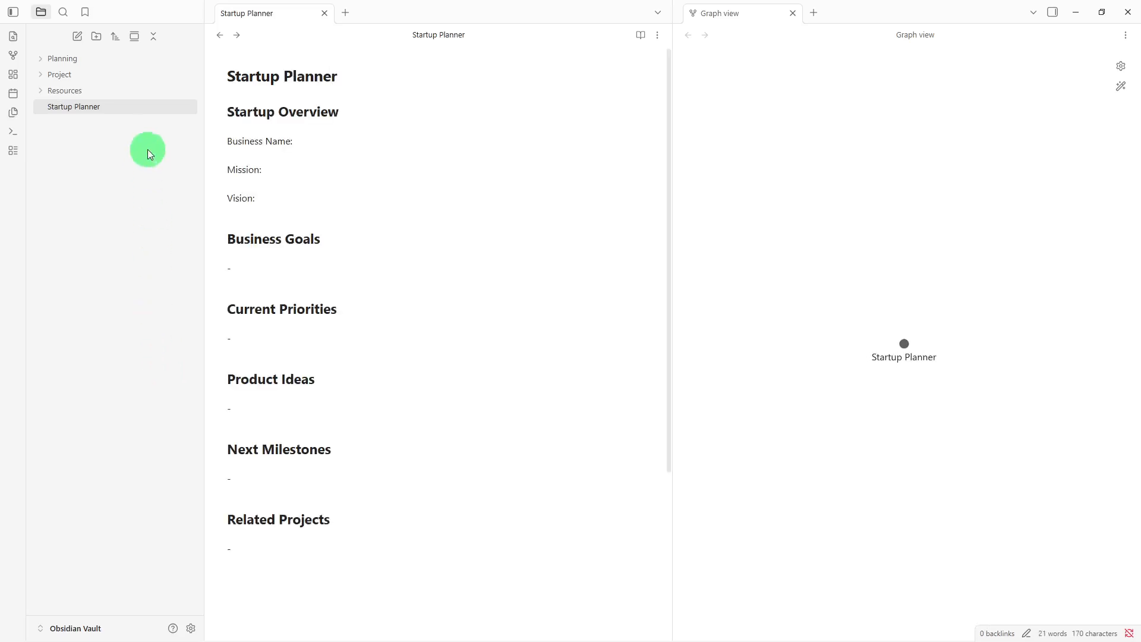
# Move the Startup Planner note into the Planning folder and expand the Planning, Project and Resources folders
pyautogui.moveTo(145, 109); pyautogui.dragTo(142, 59)
pyautogui.click(142, 59)
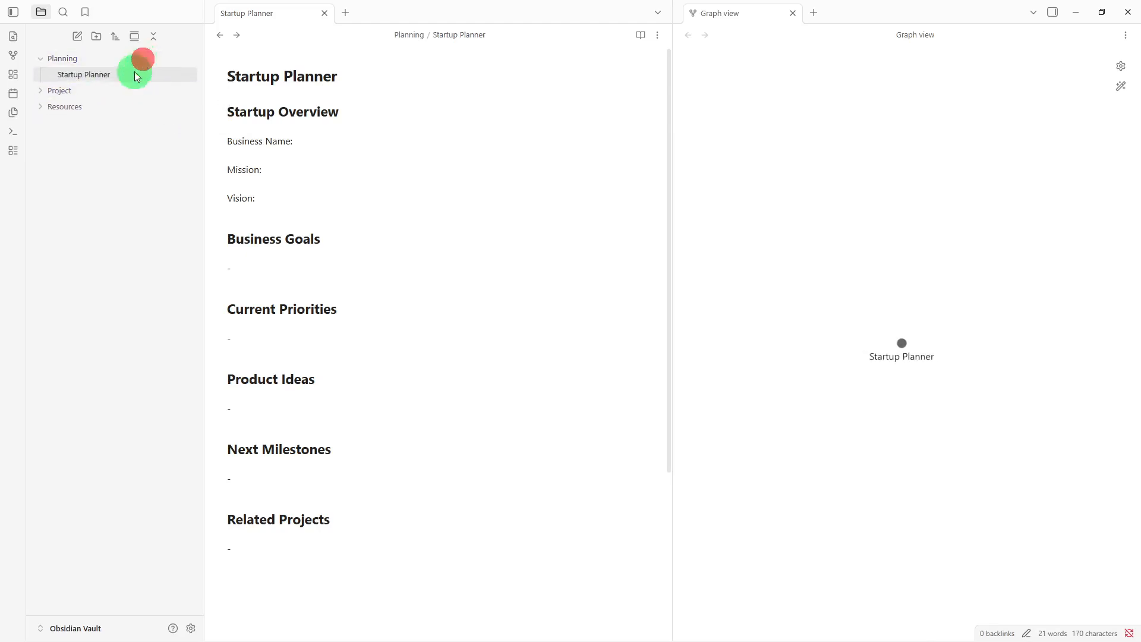
pyautogui.click(124, 86)
pyautogui.click(115, 107)
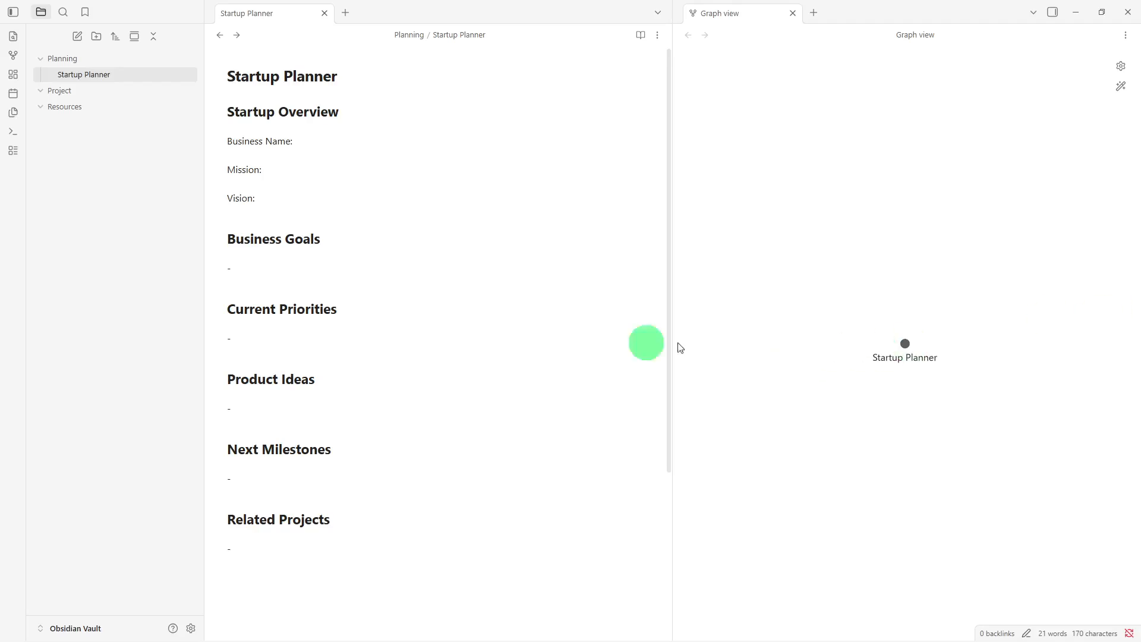
# Create a Project Roadmap note with sections Active Projects, Project Information (Project, Priority, Status, Deadline), Upcoming Tasks, Completed Projects and Notes
pyautogui.rightClick(154, 244)
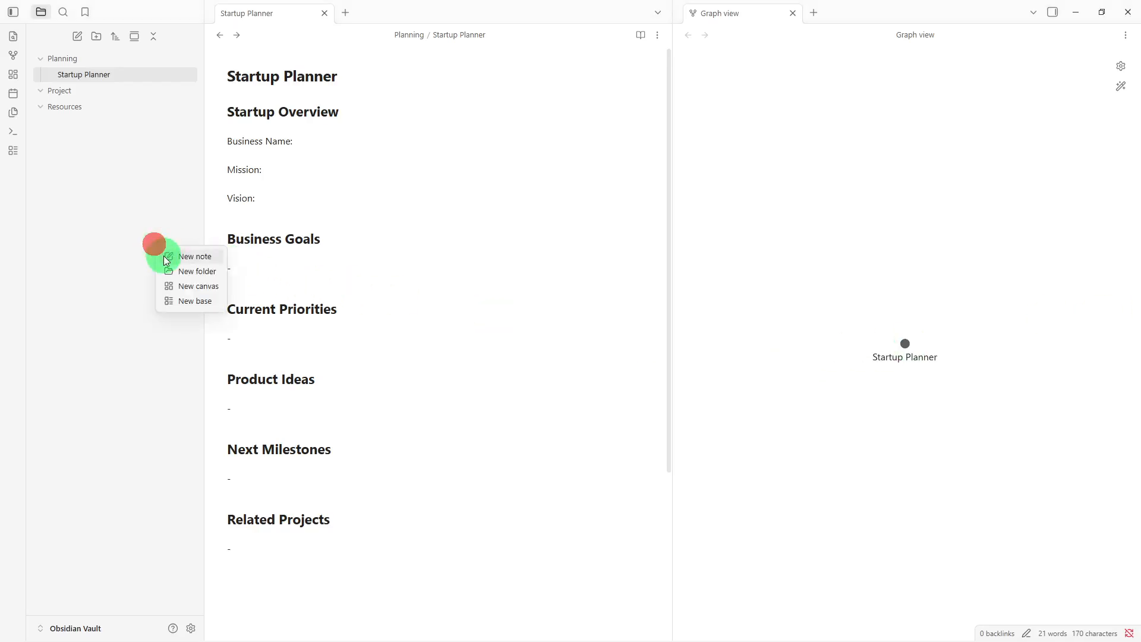
pyautogui.click(165, 256)
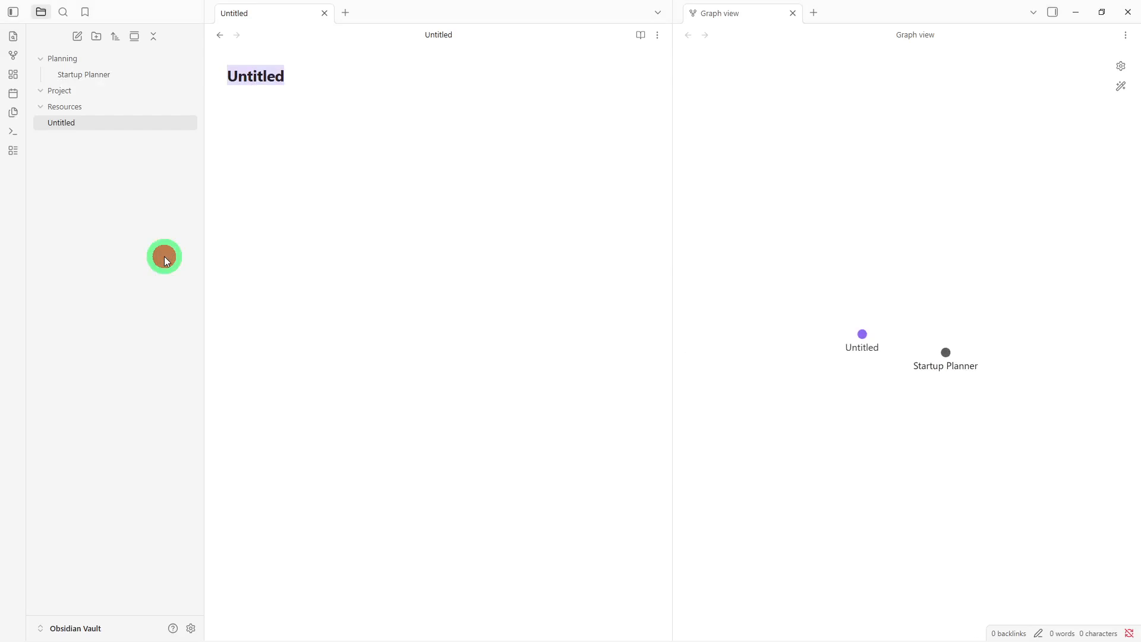
pyautogui.press('BackSpace')
pyautogui.write('Pro')
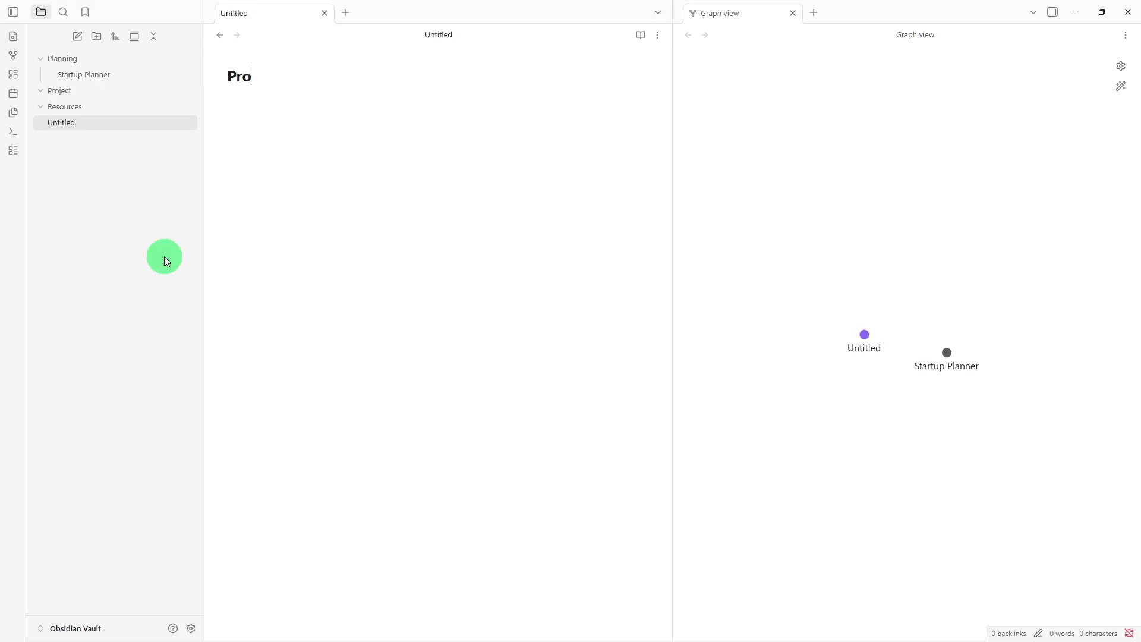
pyautogui.write('ject Roadmap')
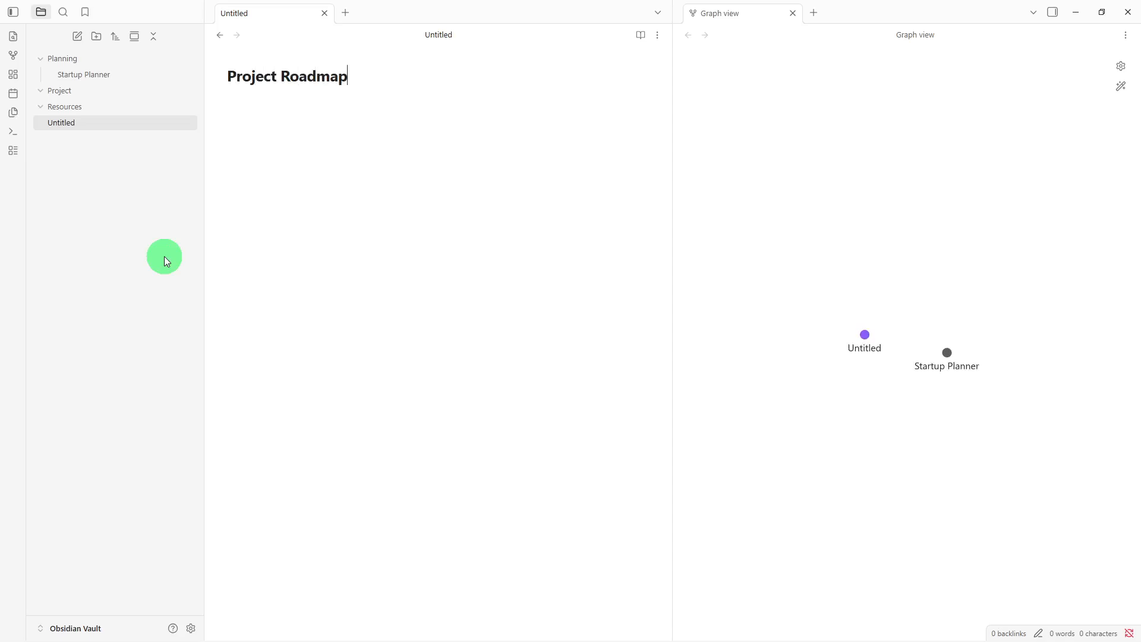
pyautogui.press('Return')
pyautogui.write('## Active Projects -   ## Project Information Project:  Priority:  Status:  Deadline:   ## Upcoming Tasks -   ## Completed Projects -   ## Notes -')
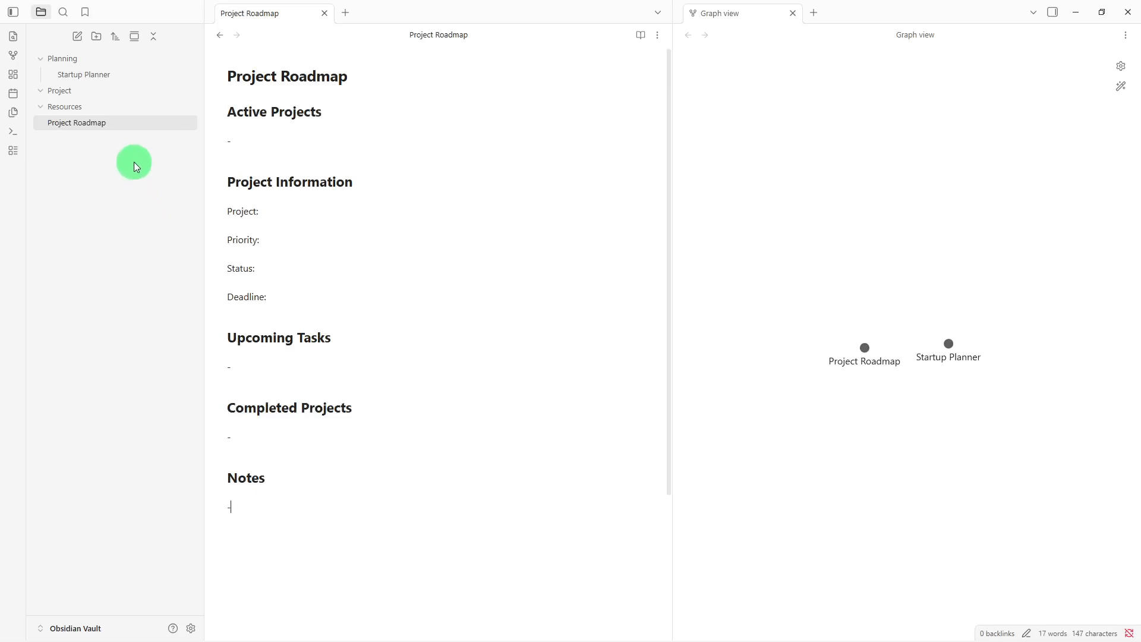
# Move the Project Roadmap note into the Project folder, leaving that folder expanded
pyautogui.moveTo(144, 126); pyautogui.dragTo(147, 94)
pyautogui.click(148, 93)
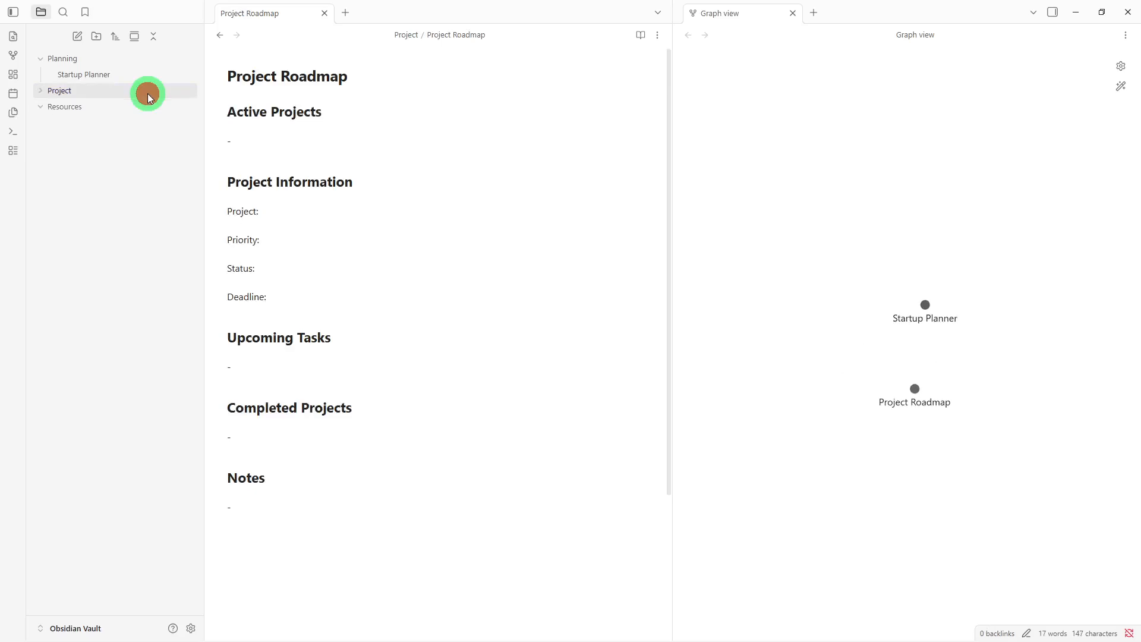
pyautogui.click(148, 94)
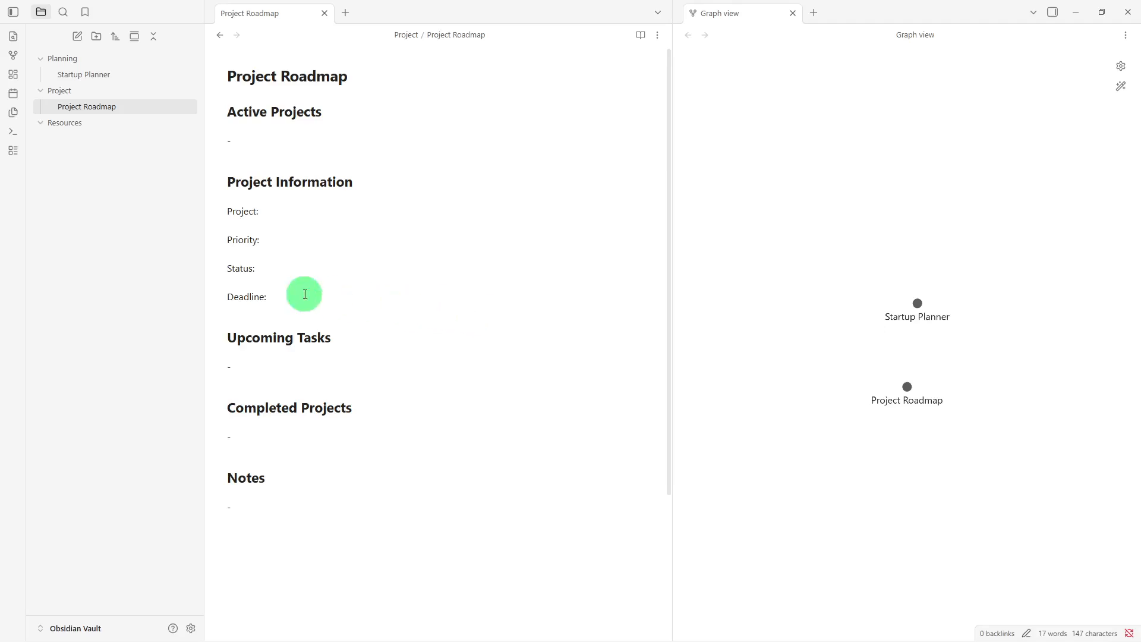
# Create a Resource Library note with bulleted sections Research, Documents, Templates, Useful Links and Notes
pyautogui.rightClick(132, 241)
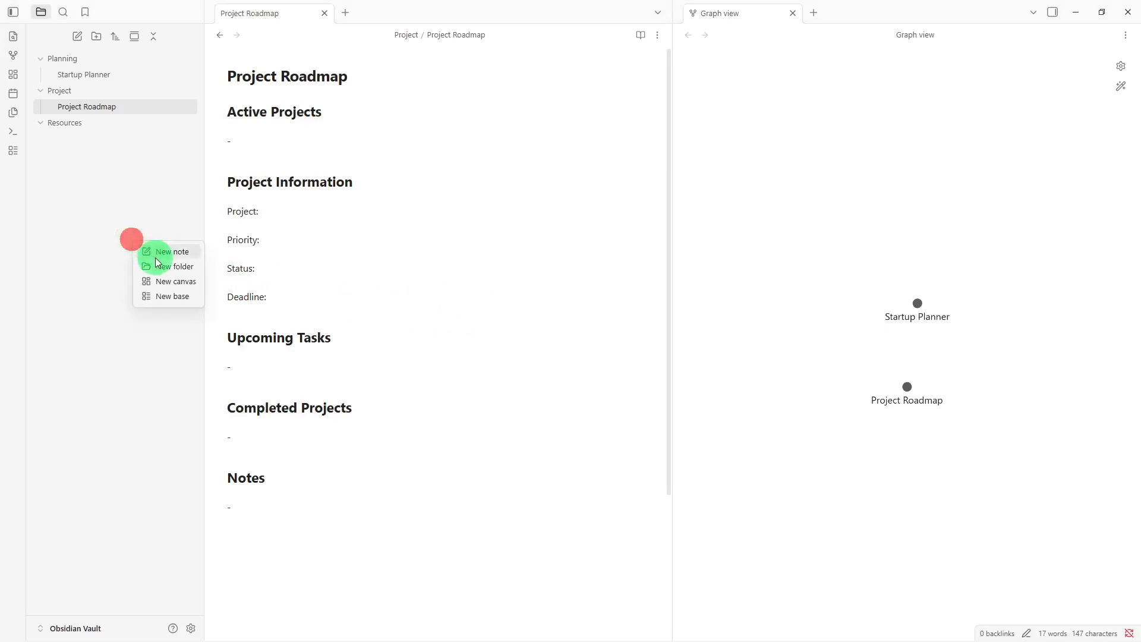
pyautogui.click(156, 256)
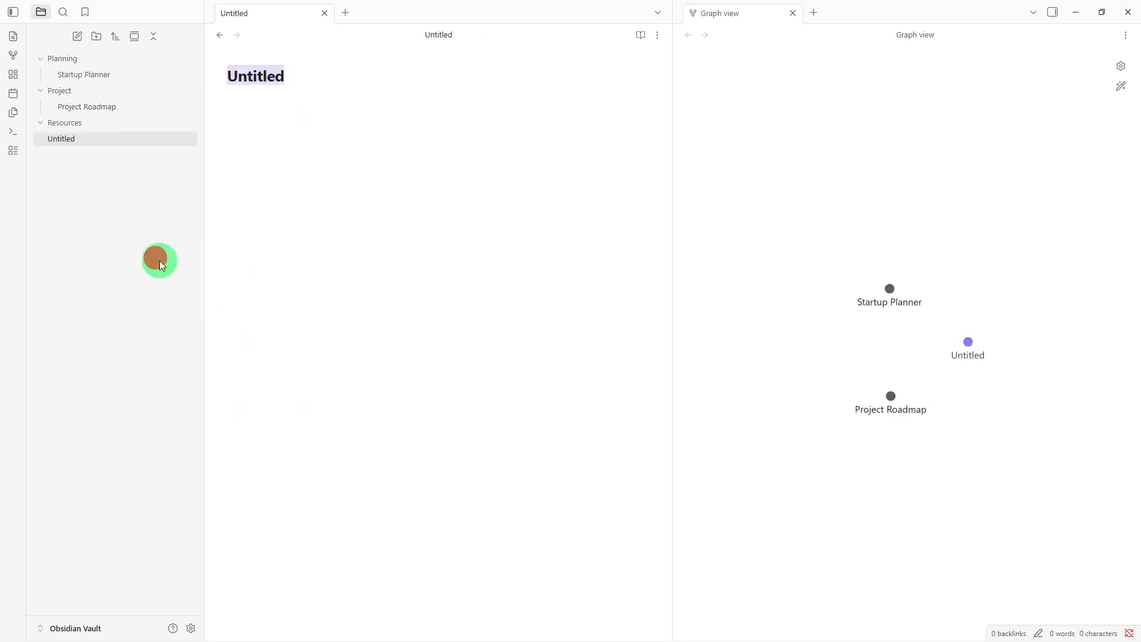
pyautogui.press('BackSpace')
pyautogui.write('Re')
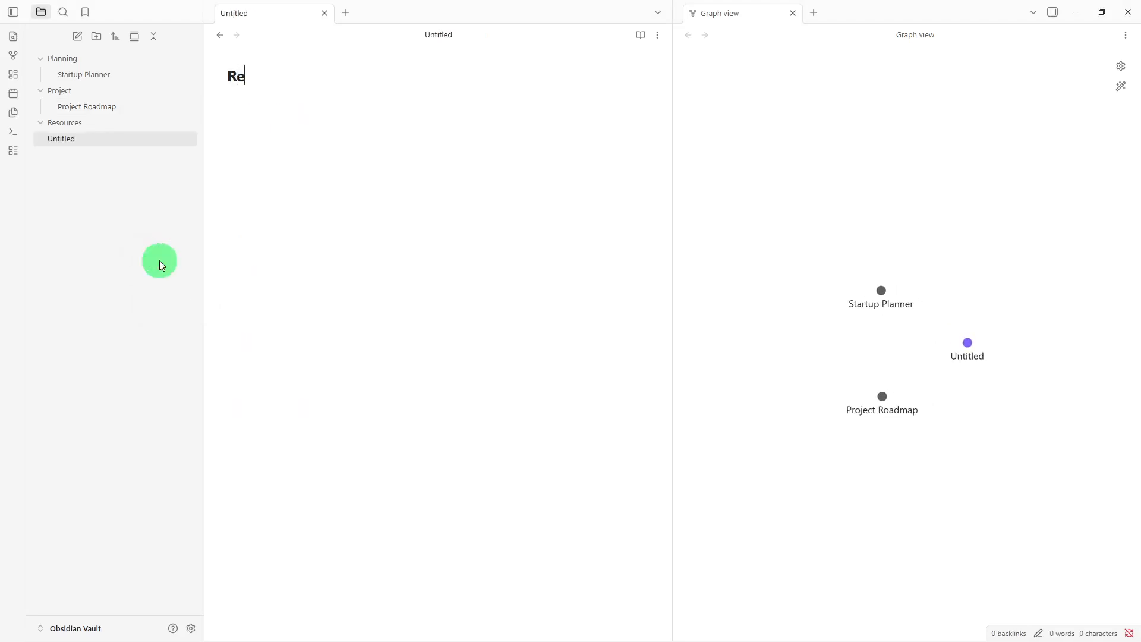
pyautogui.write('soi')
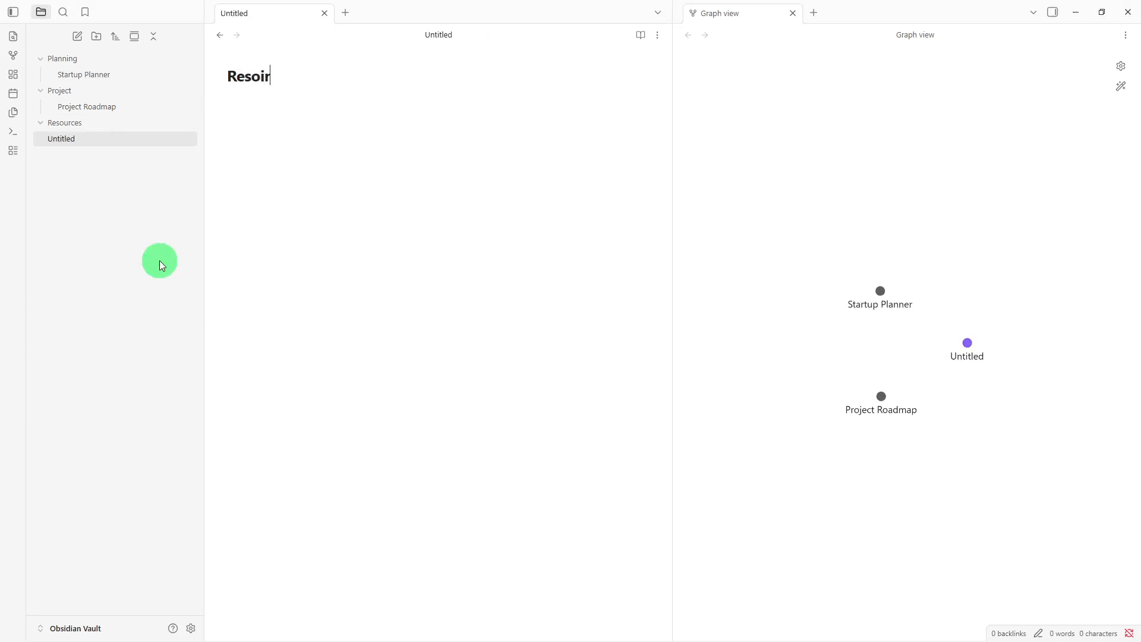
pyautogui.press('BackSpace')
pyautogui.write('urce Li')
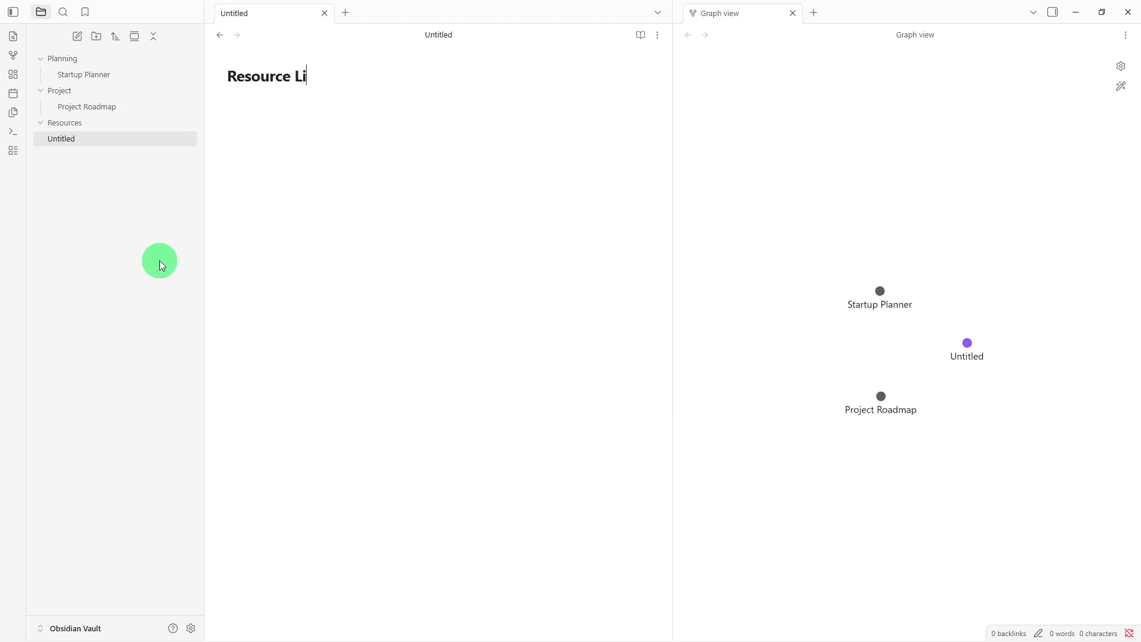
pyautogui.write('brary')
pyautogui.press('Return')
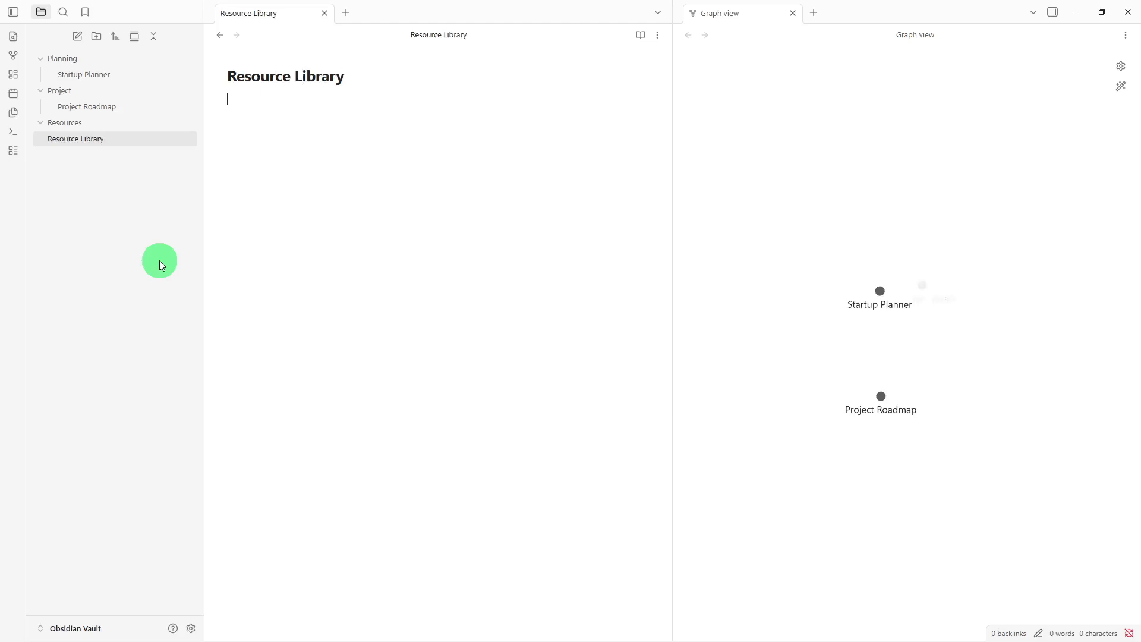
pyautogui.write('## Research -   ## Documents -   ## Templates -   ## Useful Links -   ## Notes -')
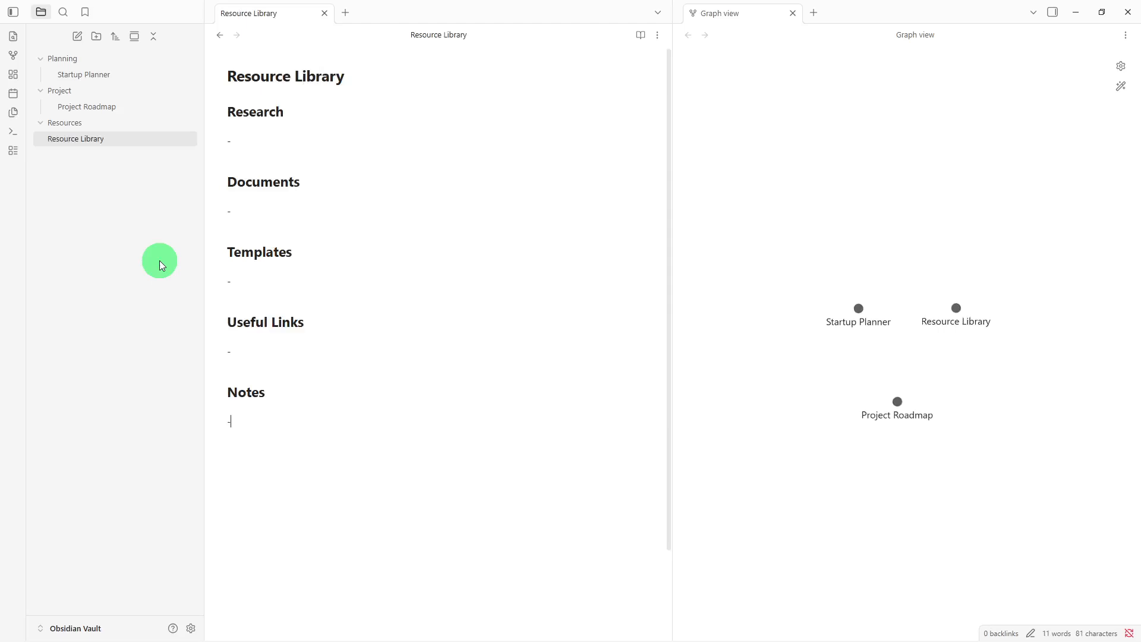
# Move the Resource Library note into the Resources folder
pyautogui.click(94, 142)
pyautogui.moveTo(94, 141); pyautogui.dragTo(104, 115)
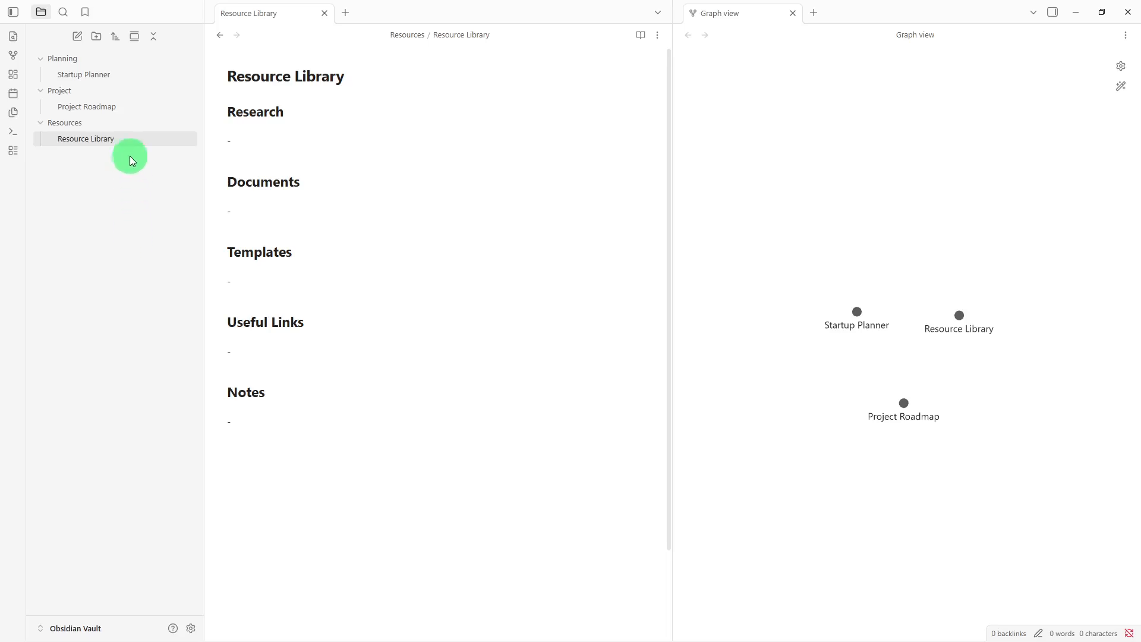
# Add an internal link to Project Roadmap under Related Projects at the end of the Startup Planner note
pyautogui.click(133, 73)
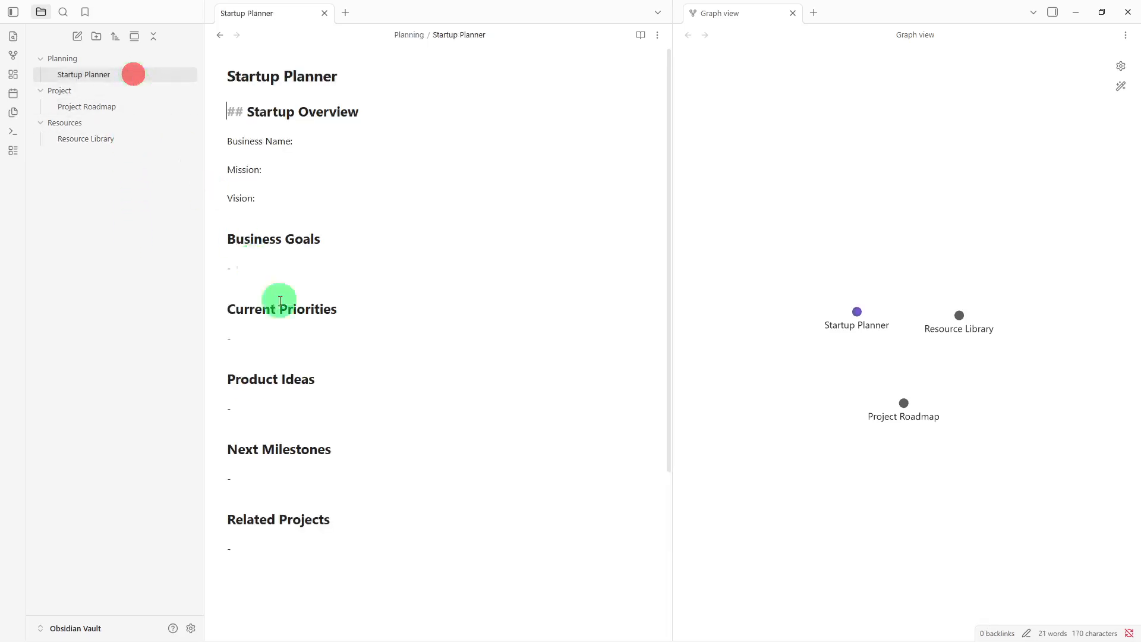
pyautogui.click(403, 570)
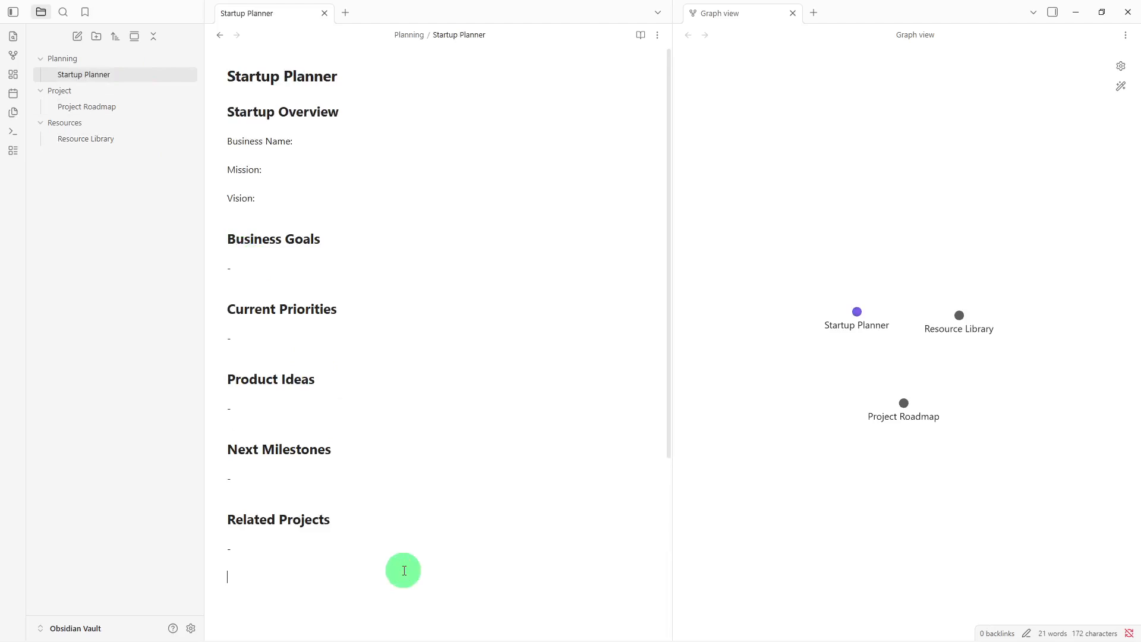
pyautogui.press('Return')
pyautogui.write('[[')
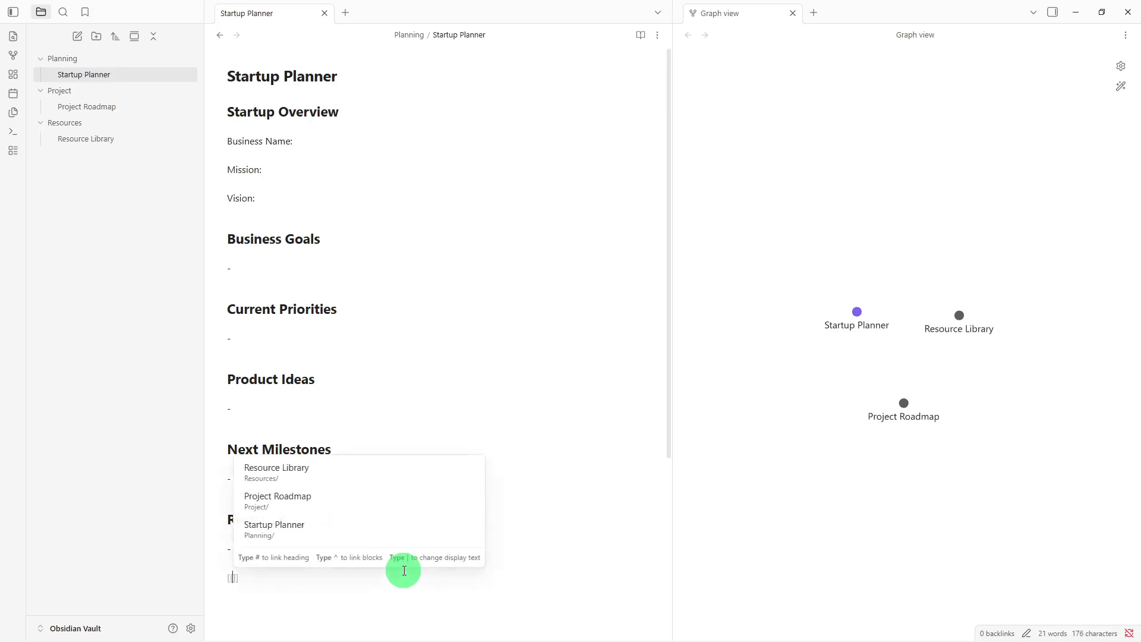
pyautogui.click(426, 510)
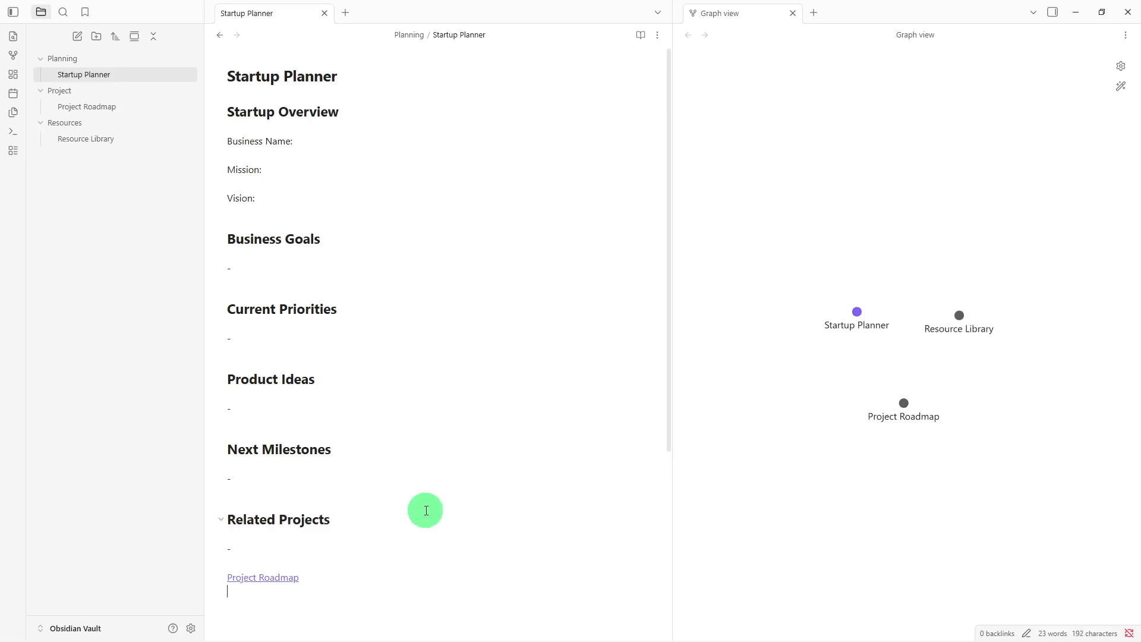
# Follow the link to the Project Roadmap note and add an internal link to Resource Library below its Notes section
pyautogui.click(271, 585)
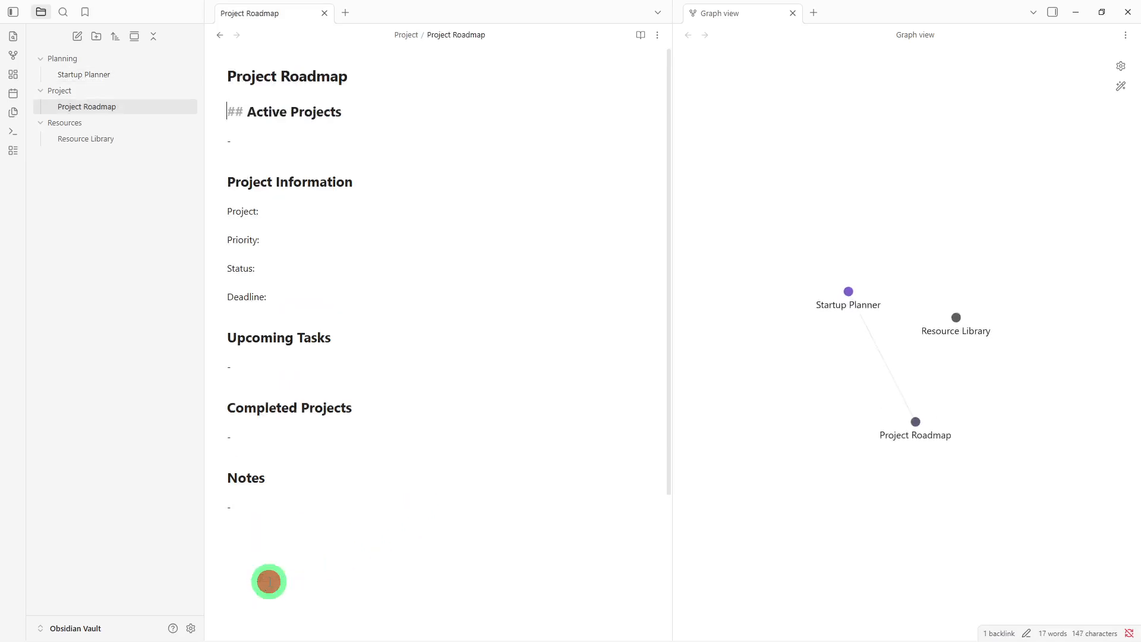
pyautogui.click(277, 566)
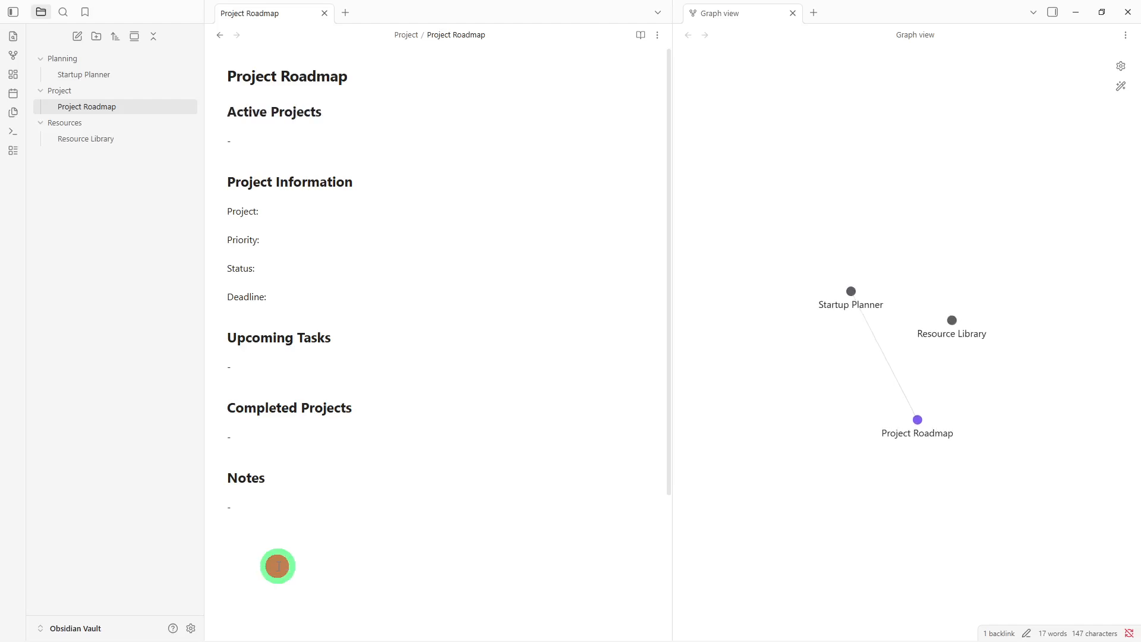
pyautogui.press('Return')
pyautogui.write('[[')
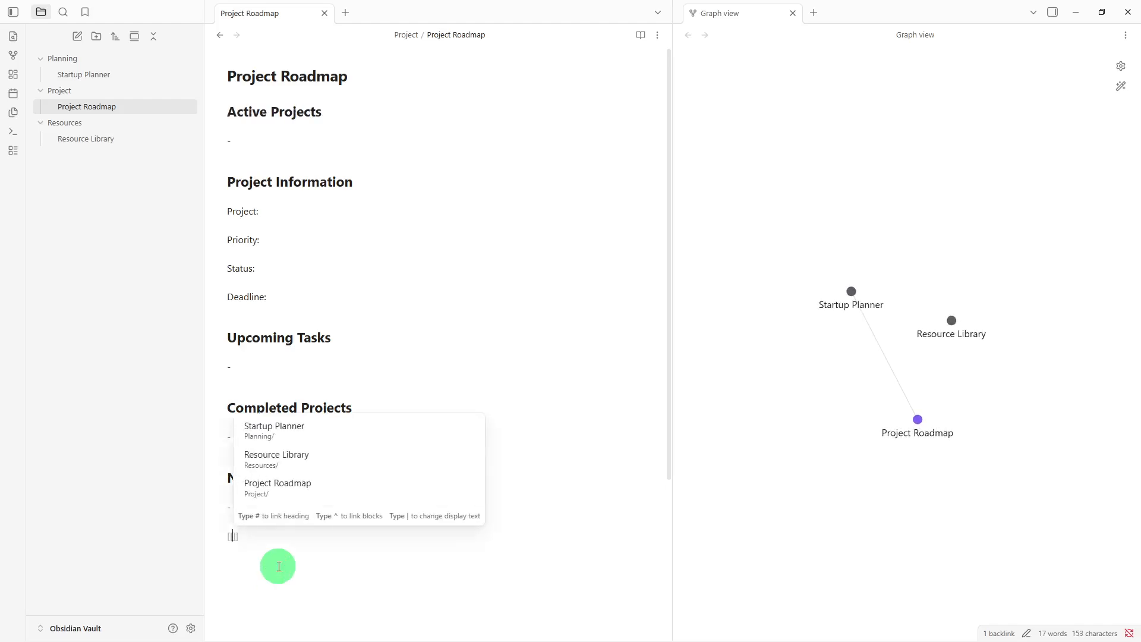
pyautogui.click(320, 456)
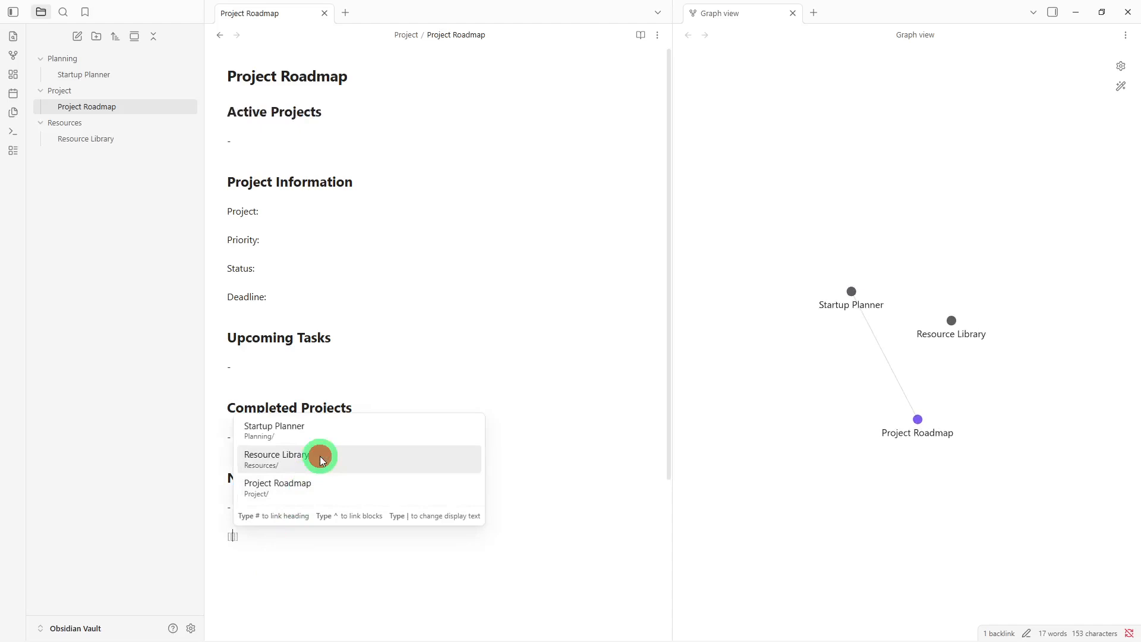
pyautogui.write('\\')
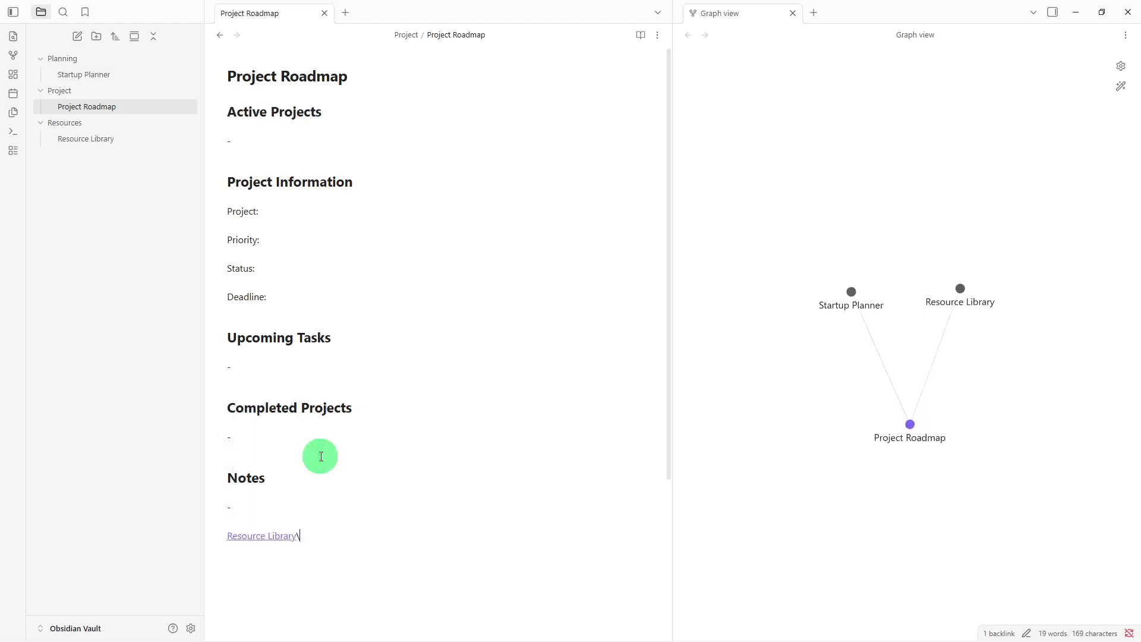
pyautogui.click(244, 541)
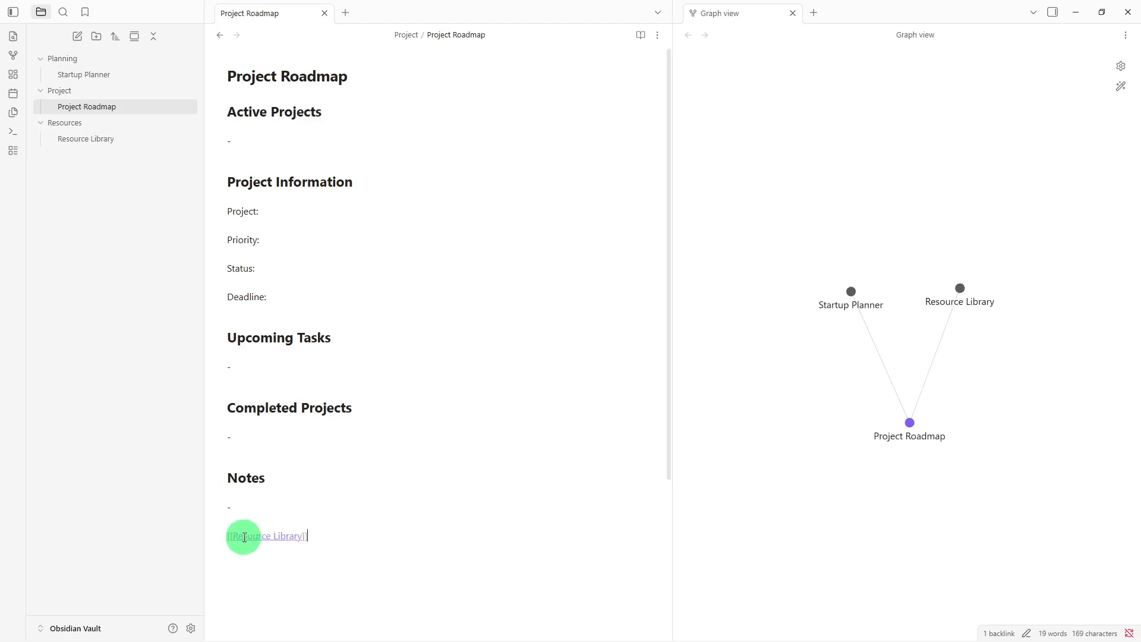
# Add an internal link to Startup Planner on a new line below the Resource Library link
pyautogui.press('Return')
pyautogui.write('[[')
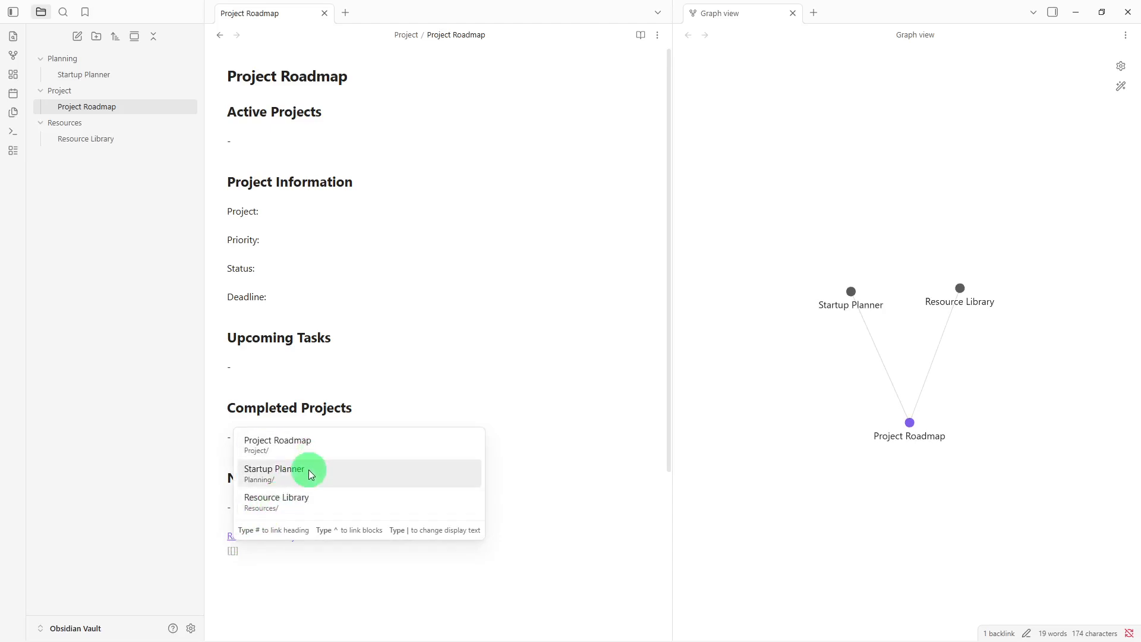
pyautogui.click(308, 470)
pyautogui.write(']')
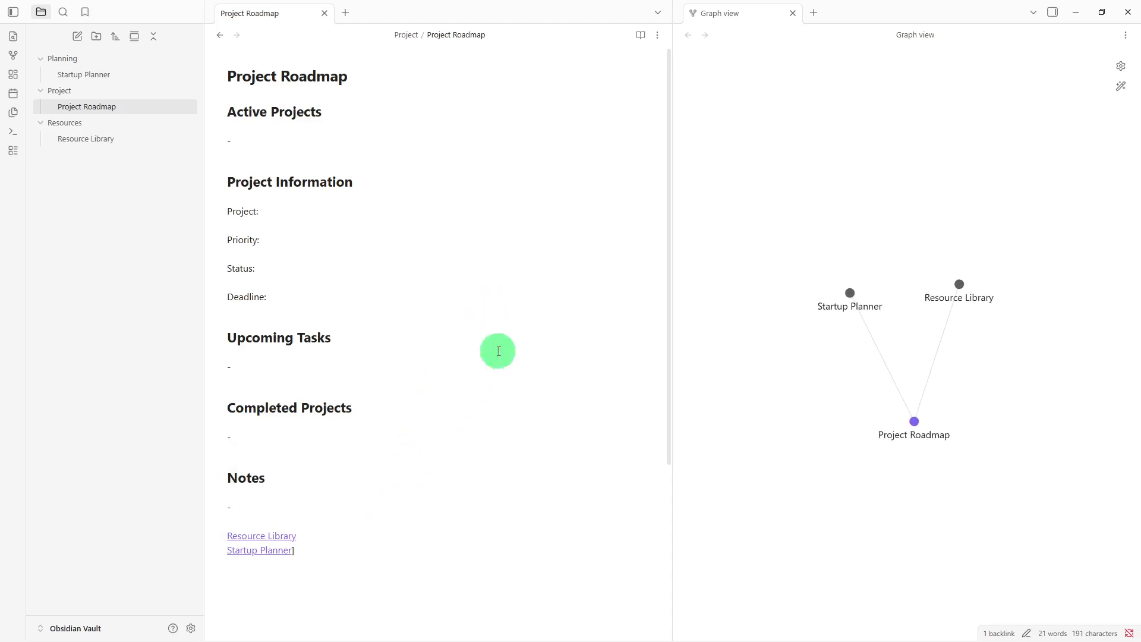
# Add a tags property to the Project Roadmap note with the value references
pyautogui.click(660, 36)
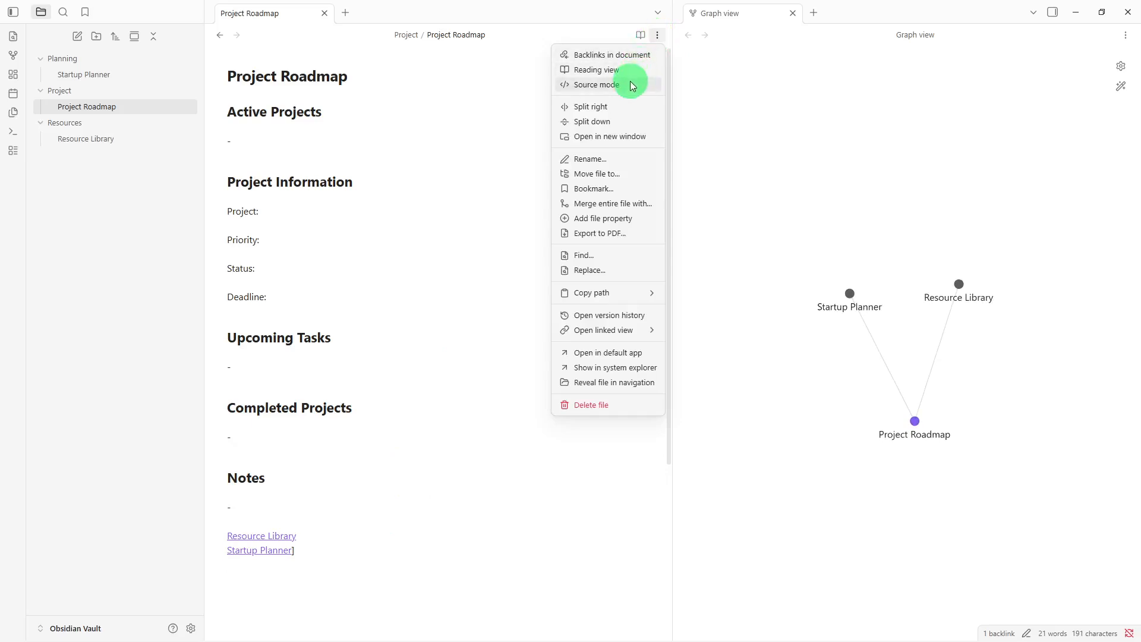
pyautogui.click(595, 220)
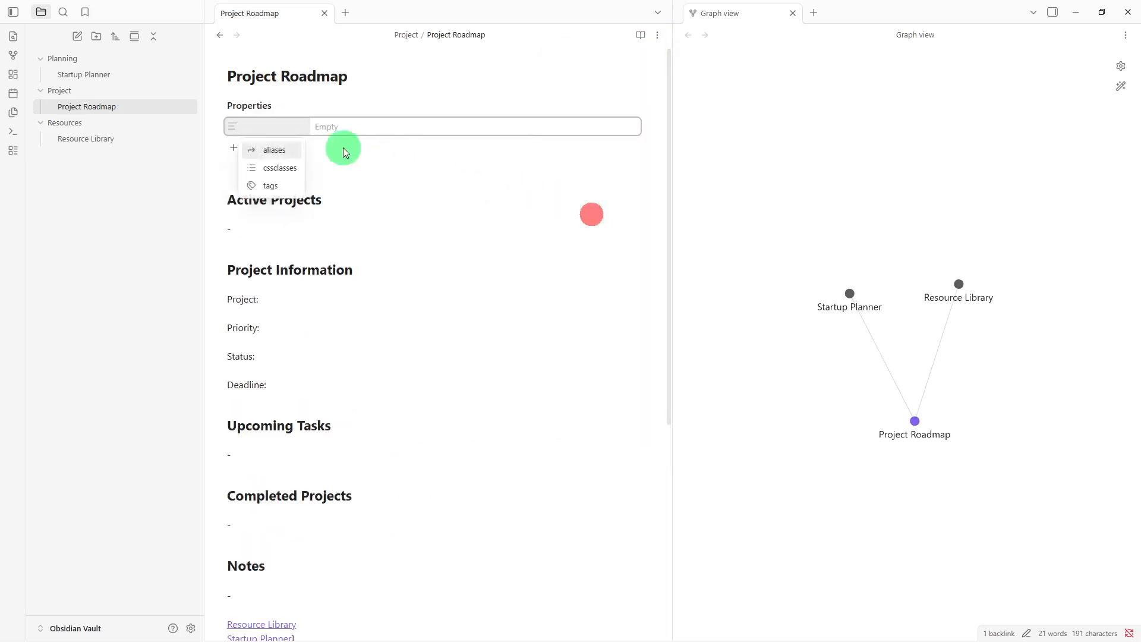
pyautogui.click(266, 184)
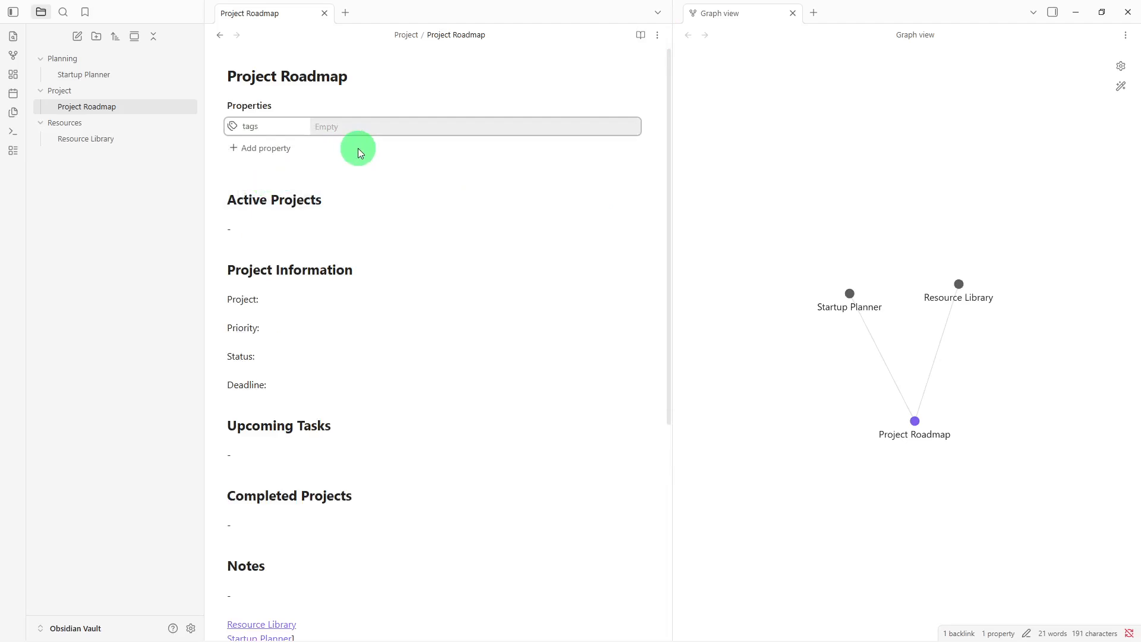
pyautogui.write('r')
pyautogui.press('BackSpace')
pyautogui.write('references')
# Insert the inline tag #project directly below the Active Projects heading
pyautogui.click(287, 214)
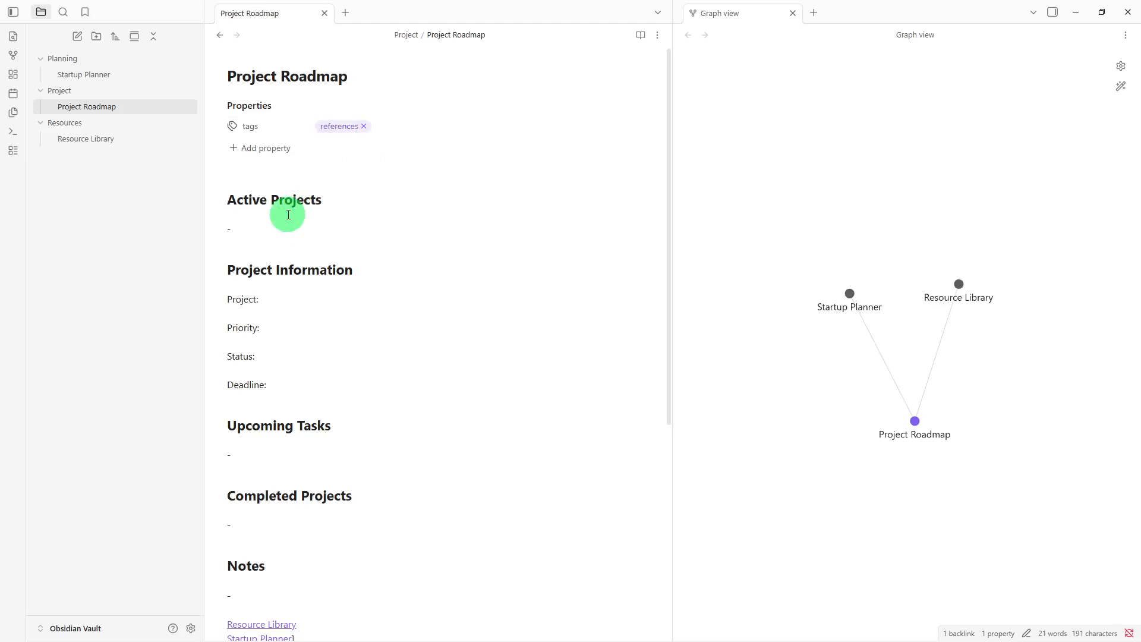
pyautogui.write('#')
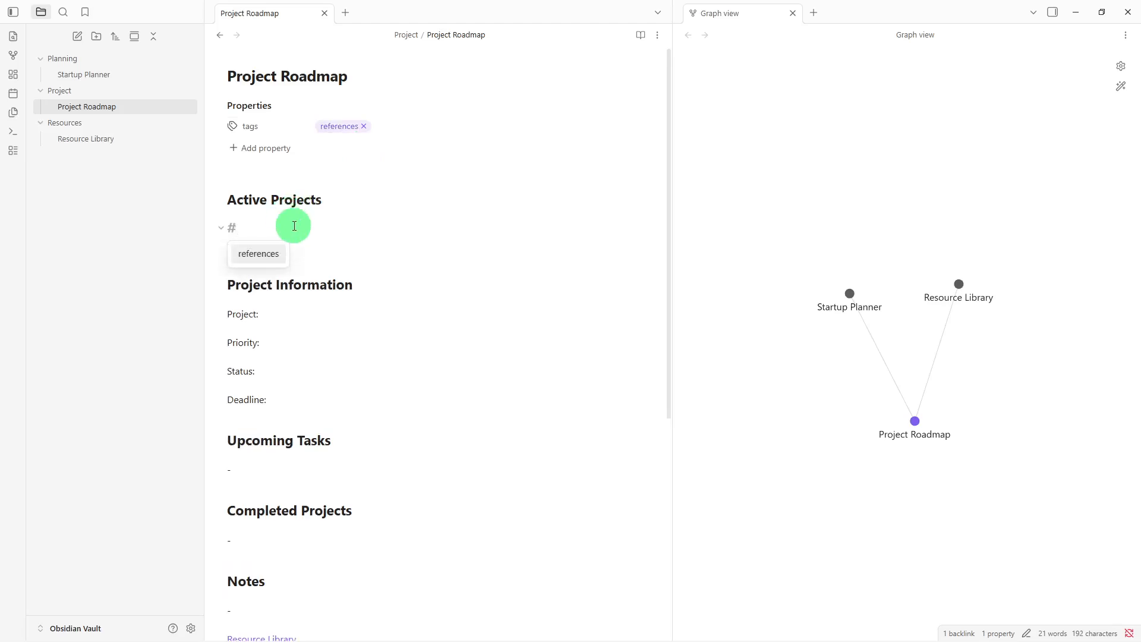
pyautogui.write('project')
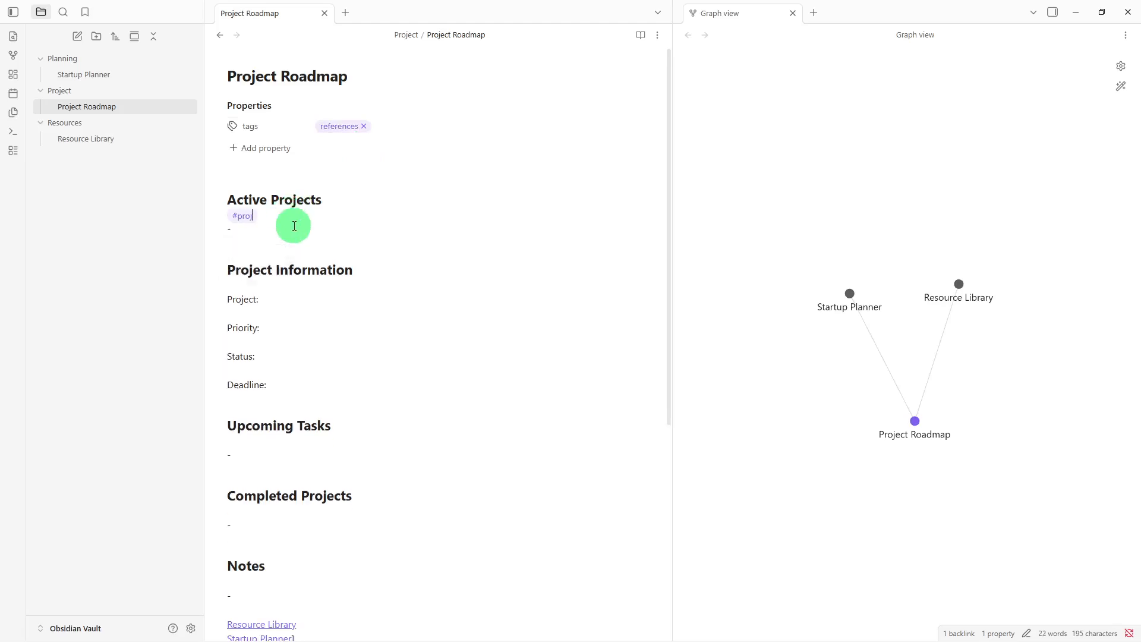